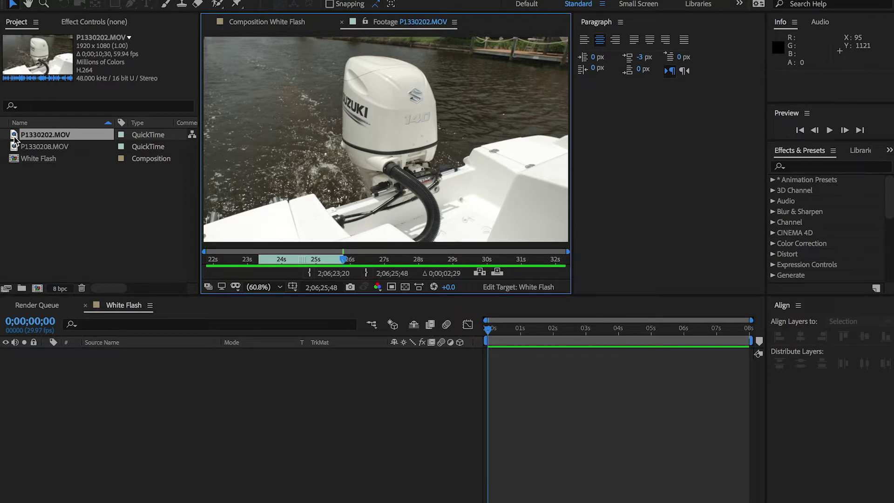
Add P1330202.MOV and P1330208.MOV to White Flash, starting the second clip at 0;00;02;14.
left_click_drag(15, 137, 231, 409)
mouse_move(494, 336)
left_mouse_down()
mouse_move(521, 334)
mouse_move(496, 334)
mouse_move(505, 334)
left_mouse_up()
left_click(18, 147)
left_click_drag(14, 151, 119, 383)
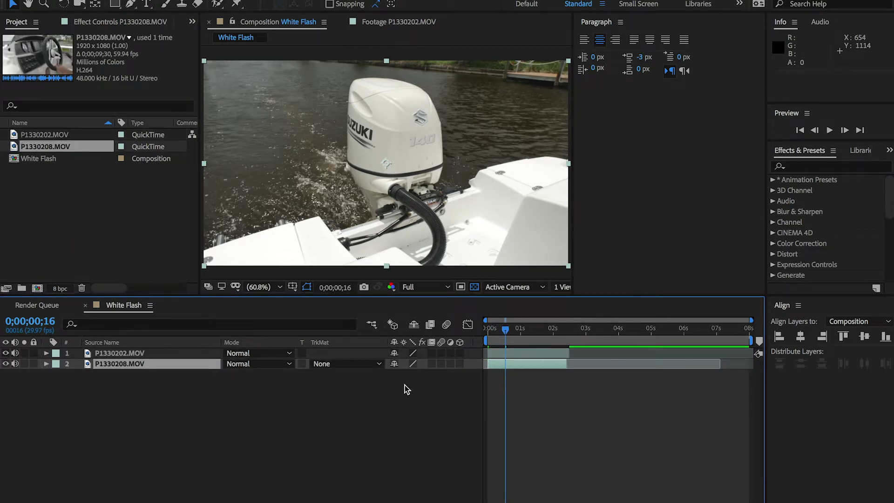
left_click_drag(523, 365, 603, 371)
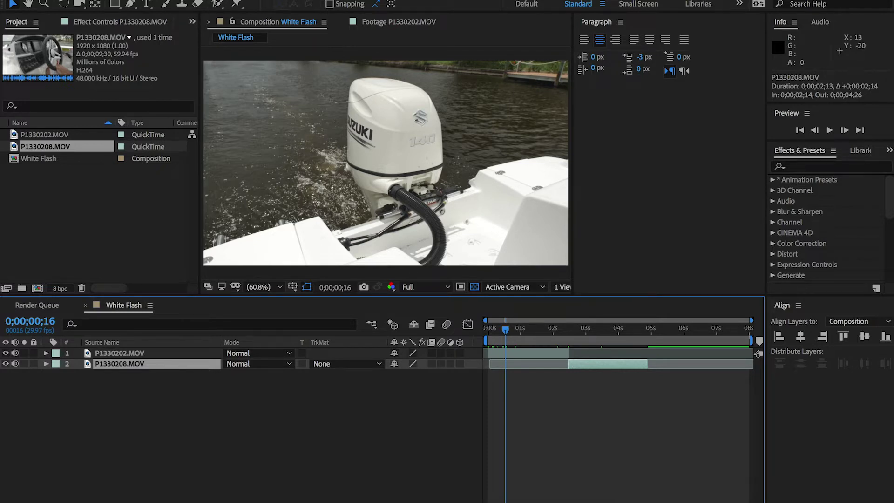
left_click(213, 1)
Create a 1920×1080 solid named White, its colour sampled from the boat's white in the viewer.
mouse_move(245, 1)
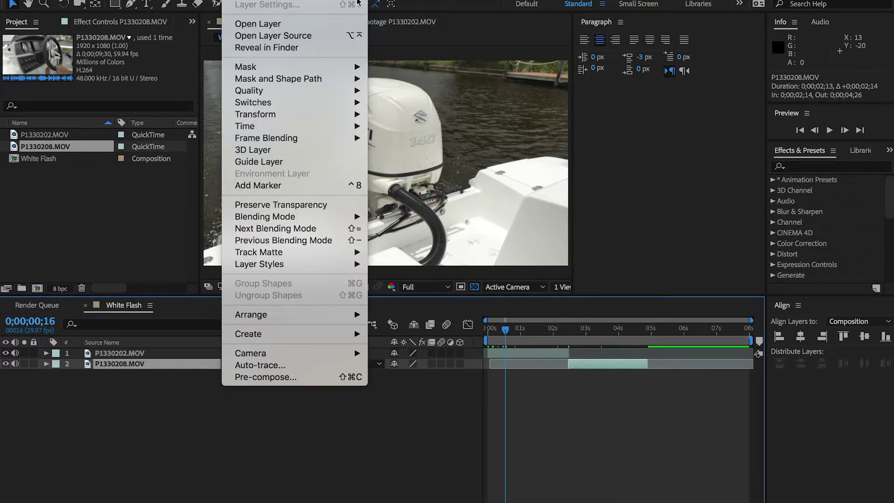
left_click(382, 9)
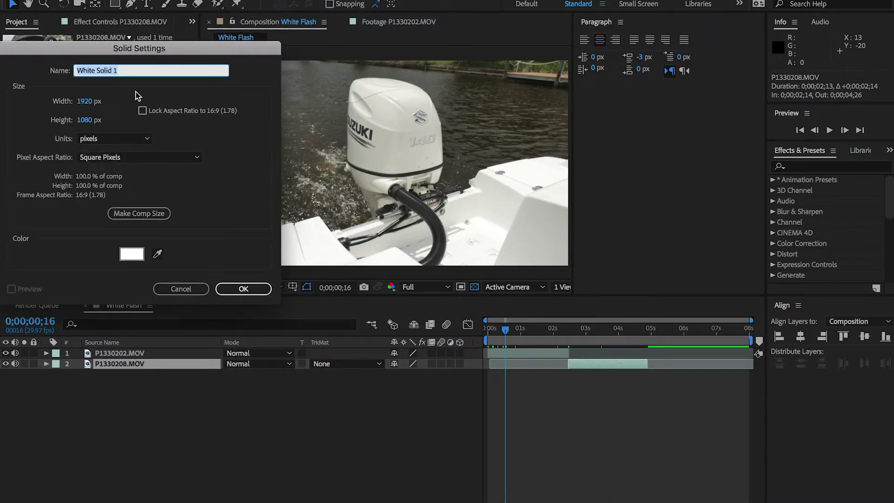
left_click(125, 71)
key("BackSpace")
key("BackSpace")
key("BackSpace")
key("BackSpace")
key("BackSpace")
key("BackSpace")
key("BackSpace")
key("BackSpace")
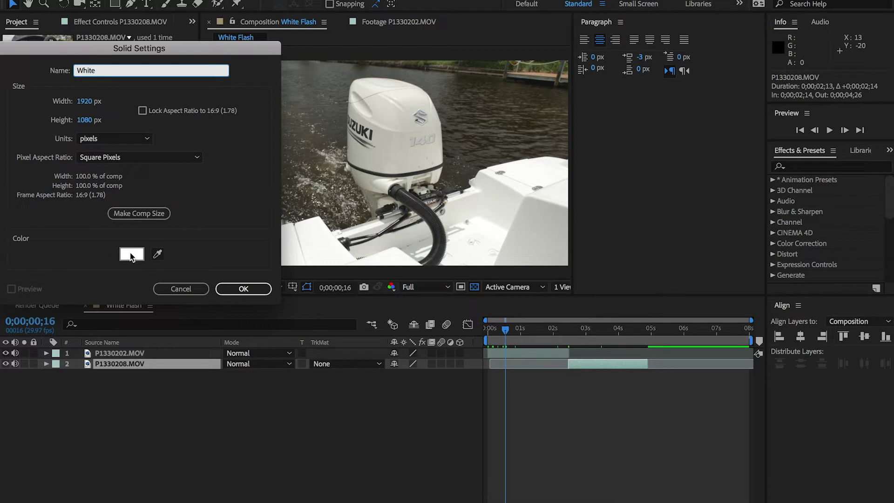
left_click(131, 257)
left_click_drag(79, 180, 124, 107)
left_click(291, 90)
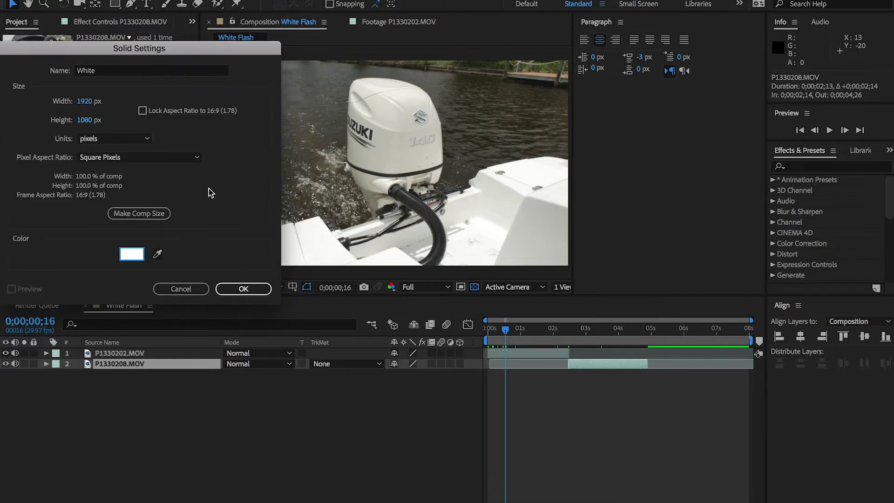
left_click(158, 255)
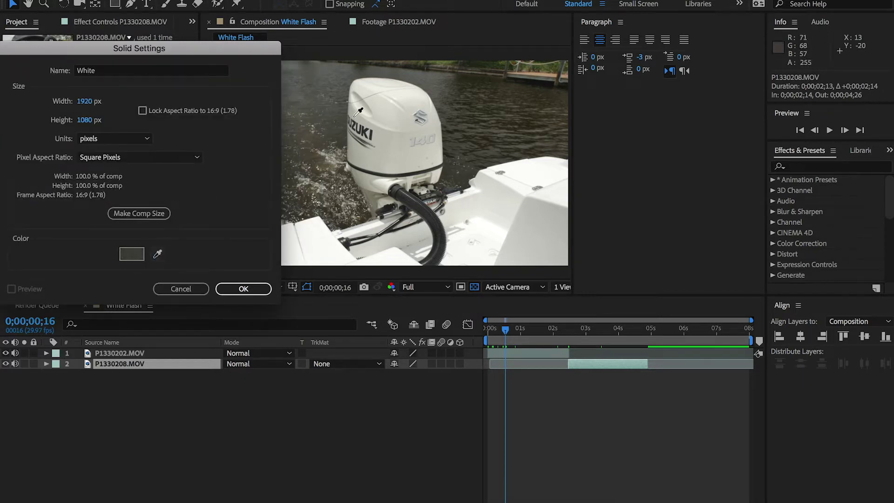
left_click(524, 173)
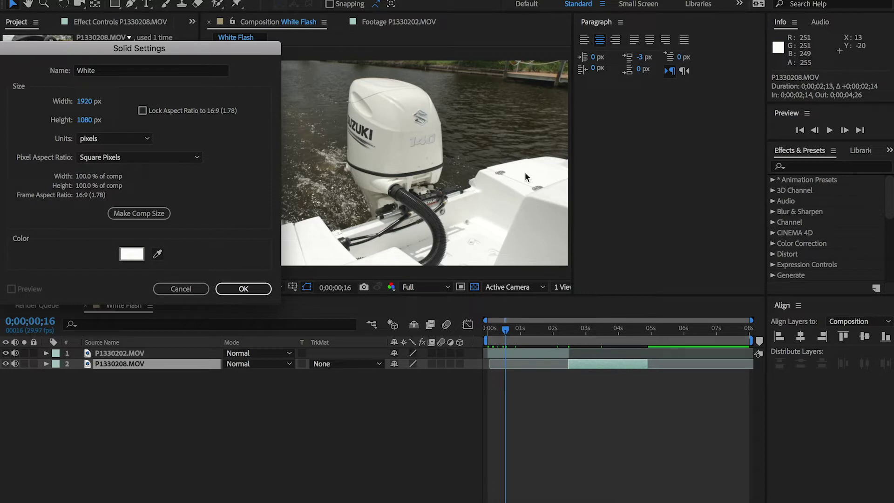
left_click(248, 289)
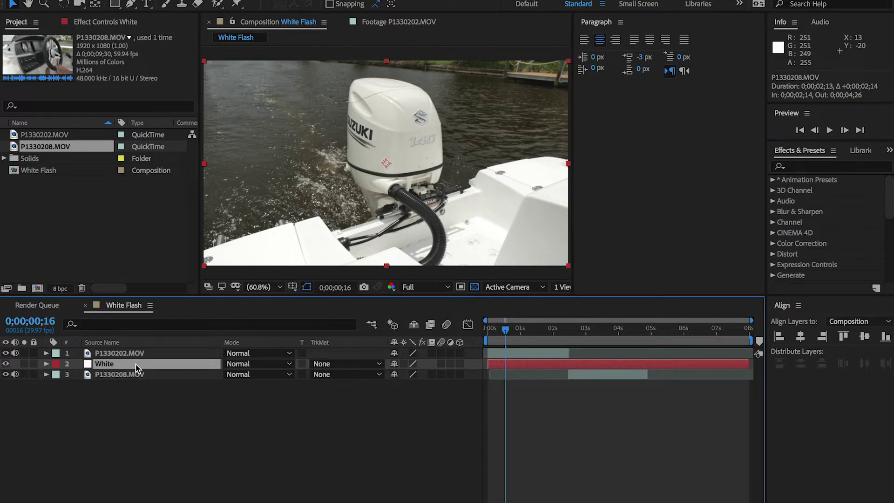
Move the White solid to the top layer and set the playhead to 0;00;02;14.
left_click_drag(136, 369, 140, 353)
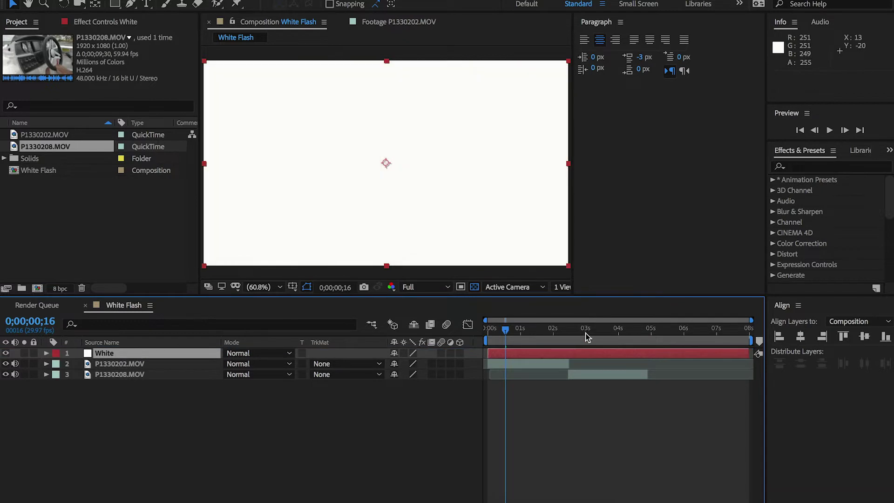
left_click(569, 330)
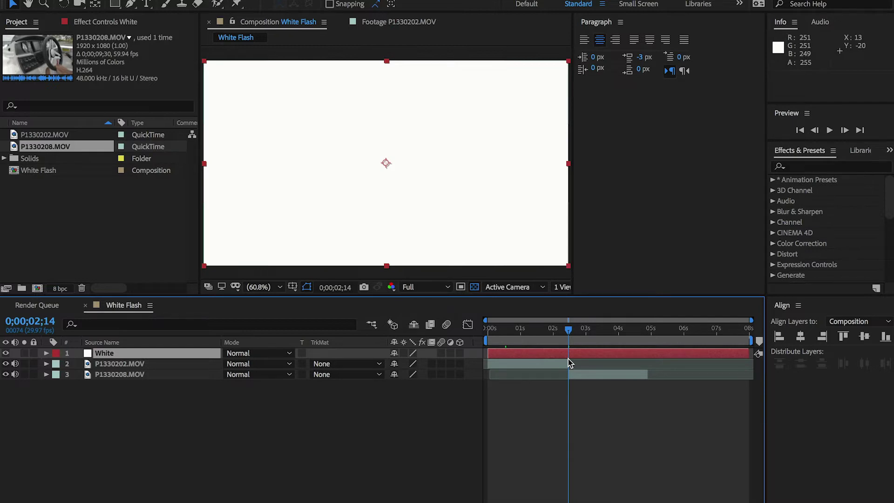
Trim the White solid to run from 0;00;02;09 to 0;00;02;19, then scrub to check.
key("Page_Up")
key("Page_Up")
key("Page_Up")
key("Page_Up")
key("Page_Up")
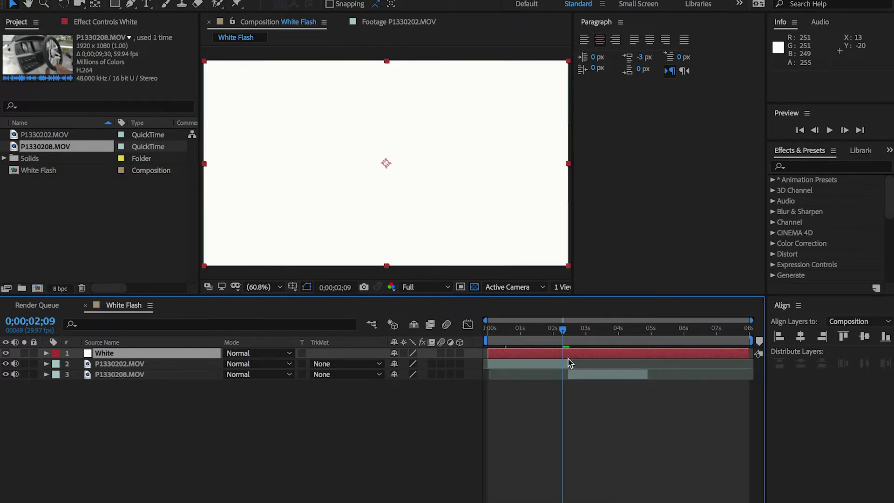
key("alt+bracketleft")
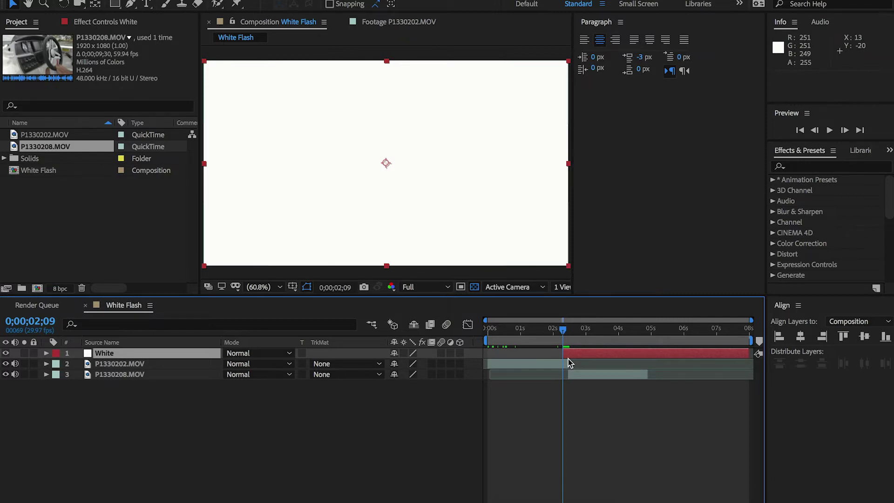
key("shift+Page_Down")
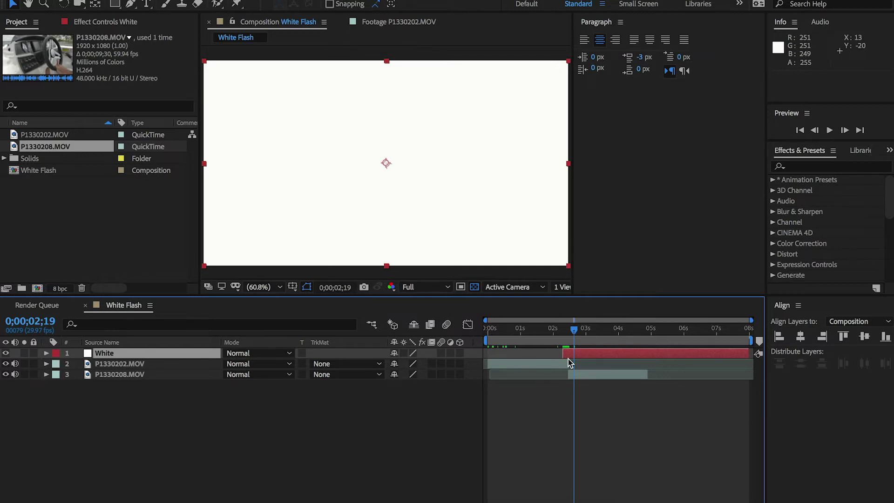
key("alt+bracketright")
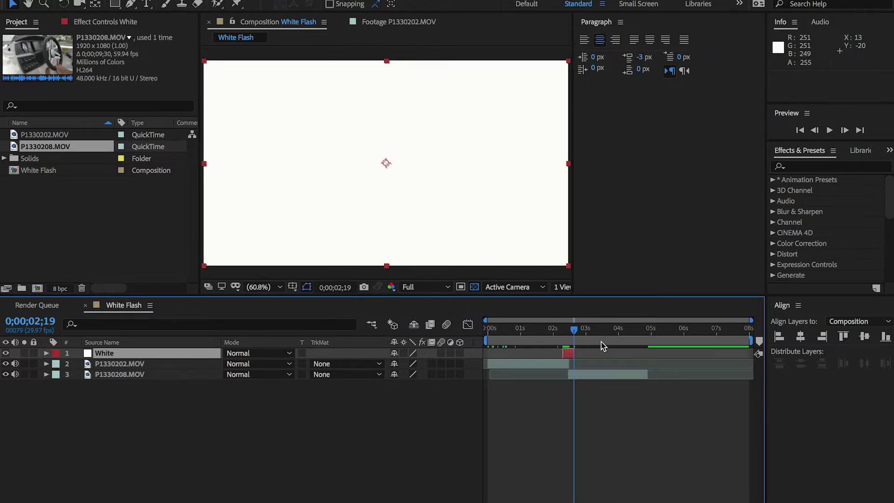
mouse_move(555, 338)
left_mouse_down()
mouse_move(546, 338)
mouse_move(582, 341)
mouse_move(568, 344)
left_mouse_up()
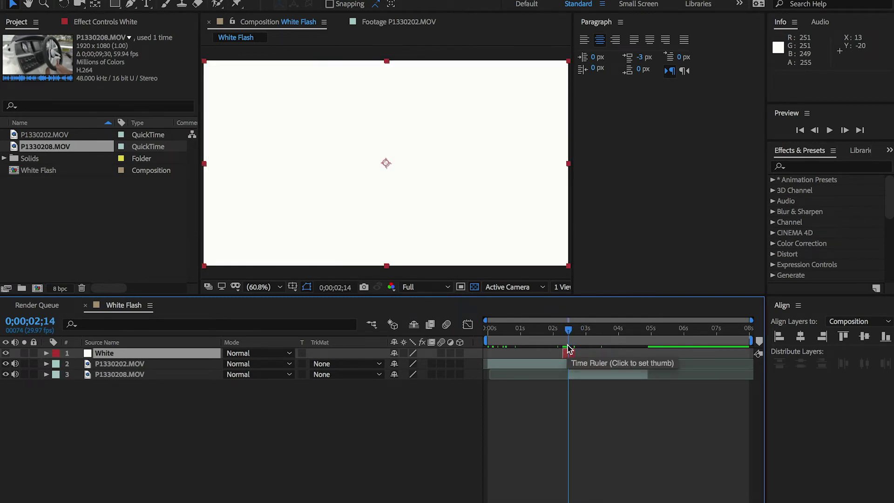
Trim P1330202.MOV to end at 0;00;02;14 and reveal the White solid's Opacity at its in point.
key("equal")
key("equal")
key("equal")
key("equal")
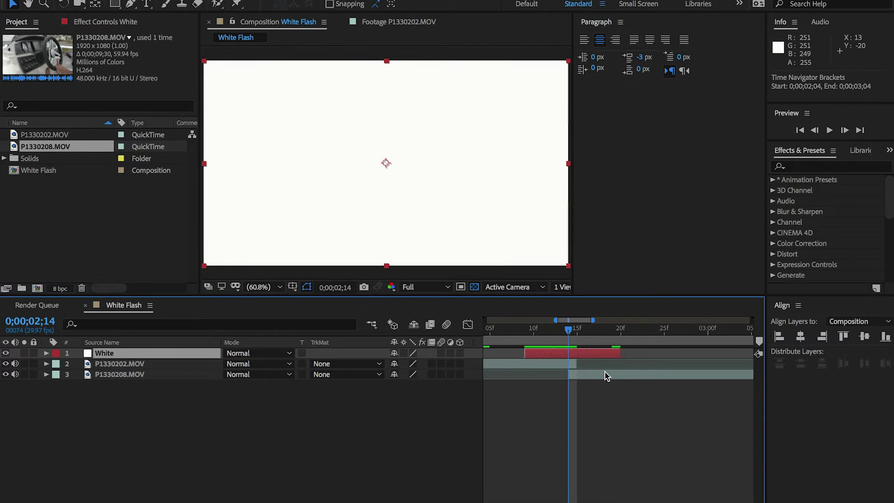
left_click_drag(577, 366, 569, 367)
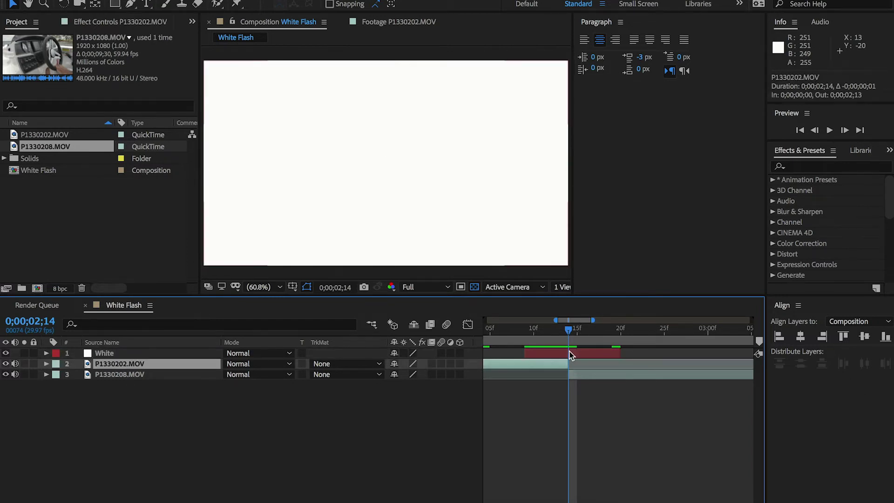
left_click(570, 355)
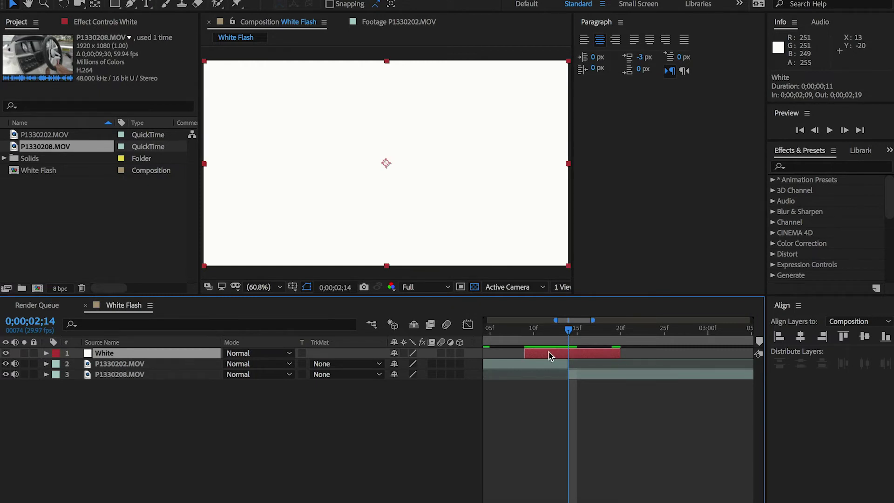
key("i")
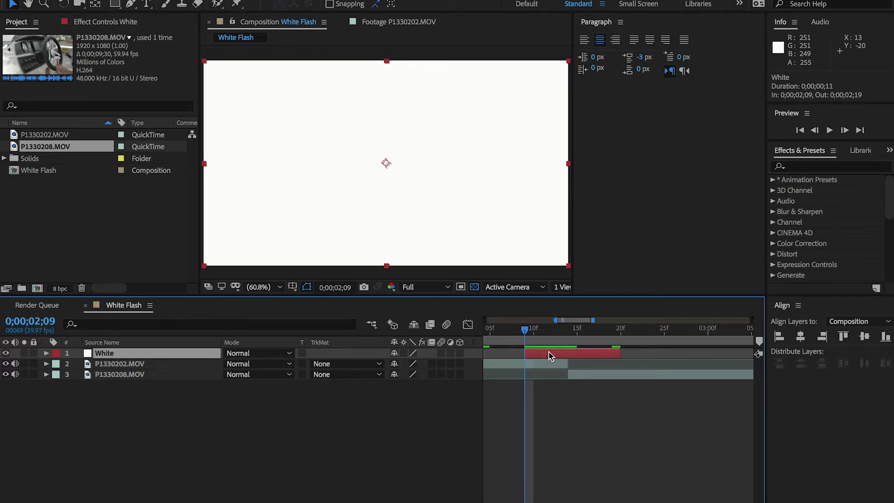
key("t")
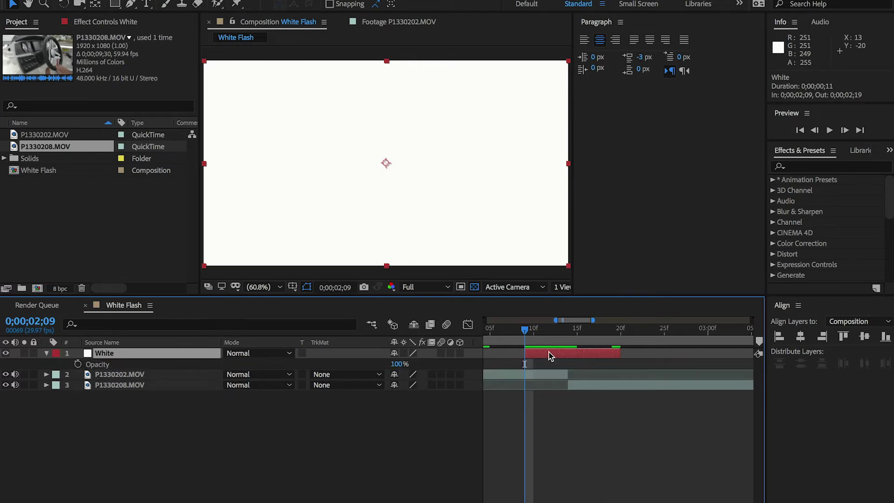
Keyframe the White solid's Opacity: 0% at 0;00;02;09, 100% at 0;00;02;14, 0% at its end.
left_click(78, 364)
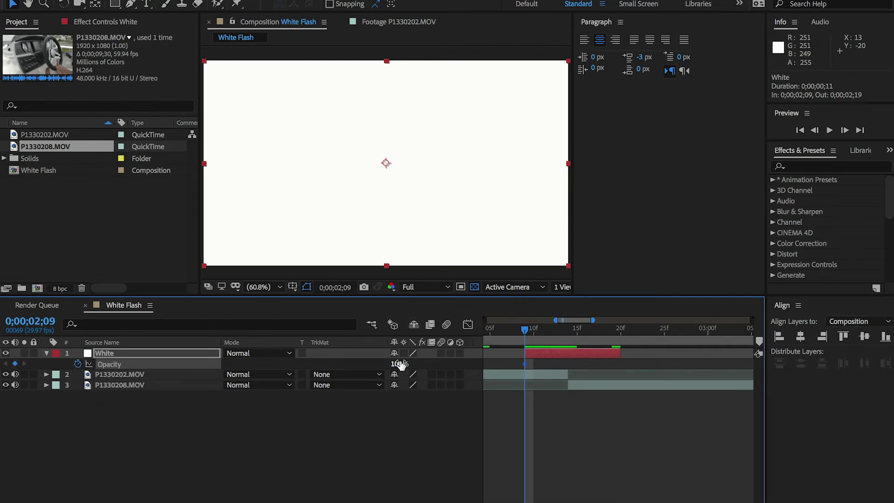
left_click_drag(399, 364, 275, 370)
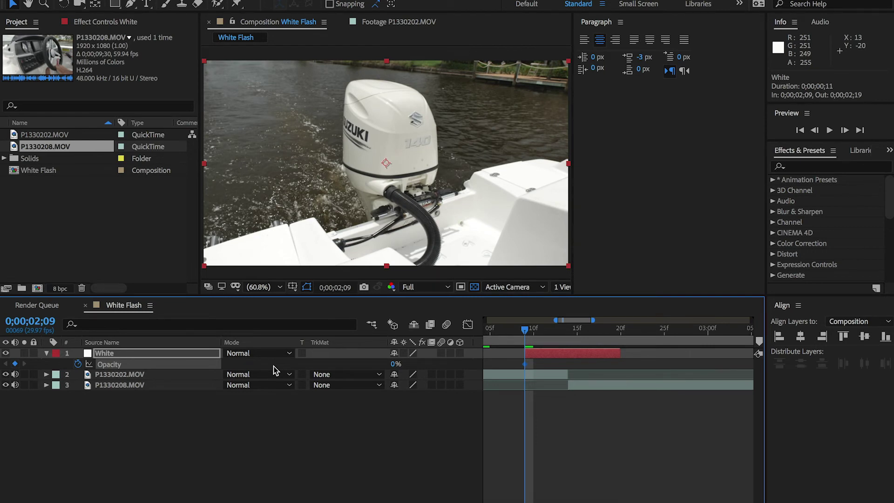
key("Page_Down")
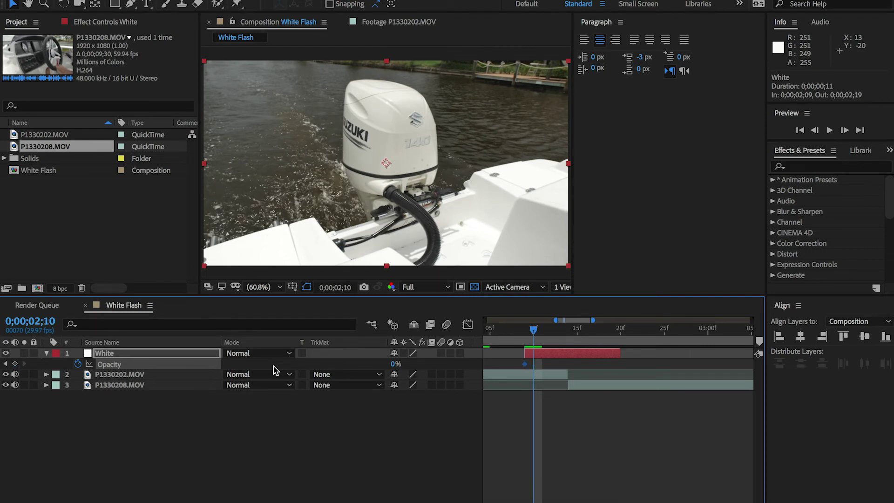
key("Page_Down")
key("Page_Down")
key("Page_Down")
key("Page_Down")
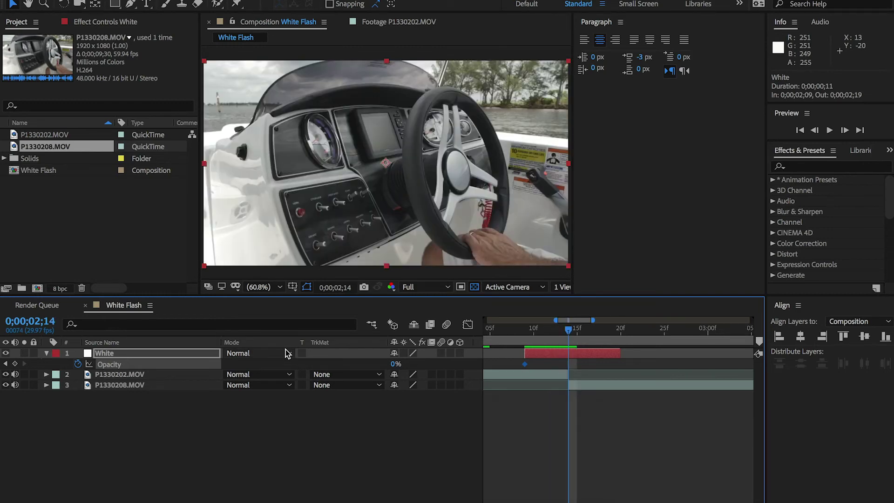
left_click_drag(396, 366, 492, 375)
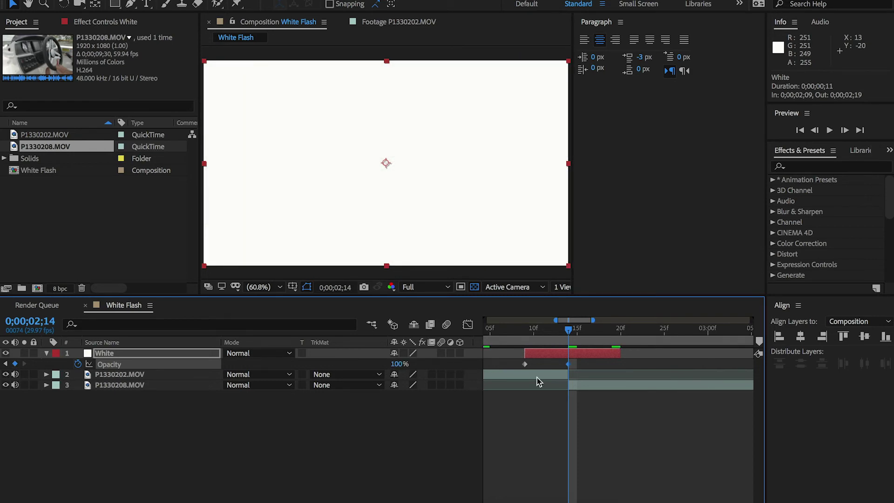
key("space")
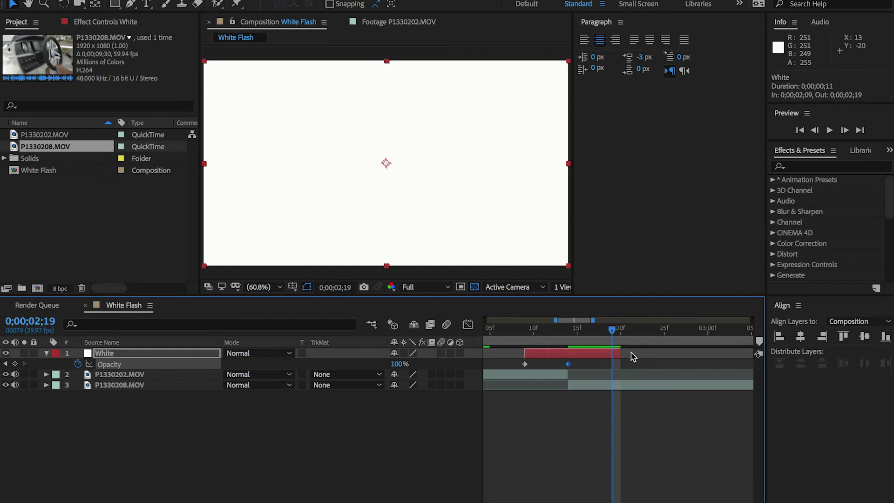
left_click_drag(619, 355, 611, 357)
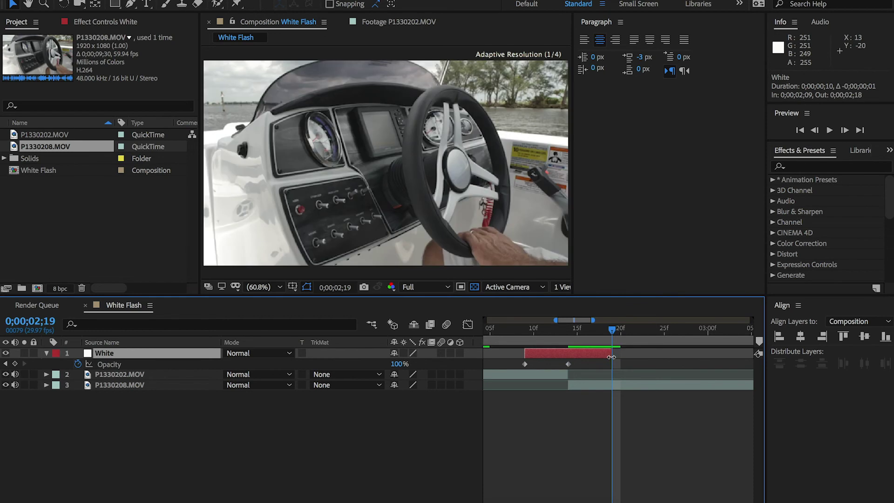
left_click_drag(396, 364, 361, 359)
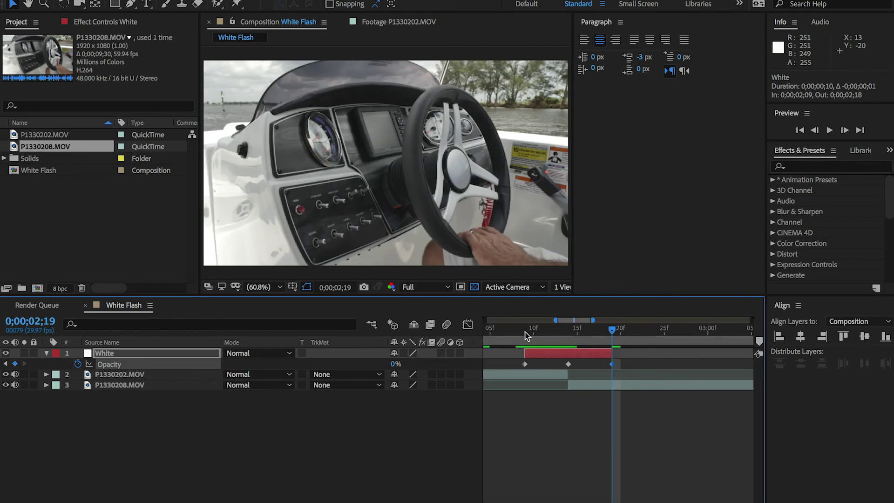